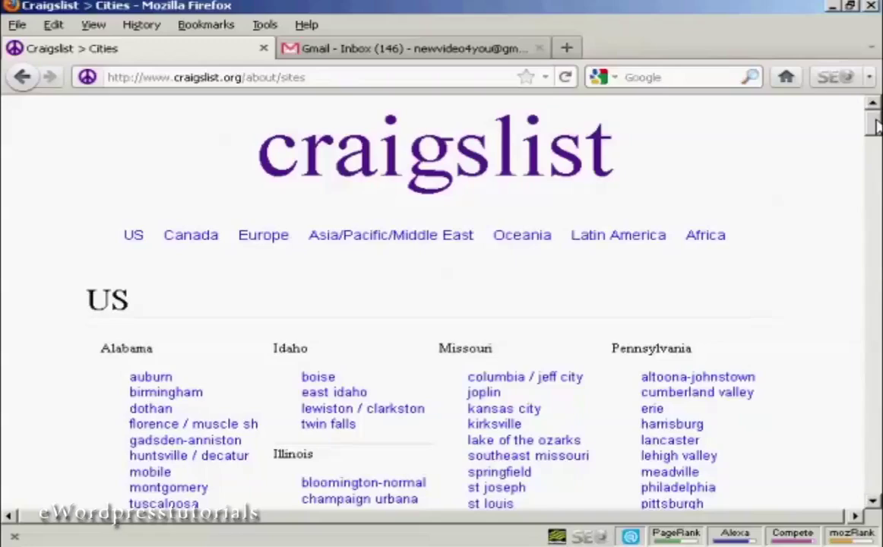
# Scroll the cities list down to the UK section and open 'london'.
pyautogui.moveTo(876, 127); pyautogui.dragTo(876, 340)
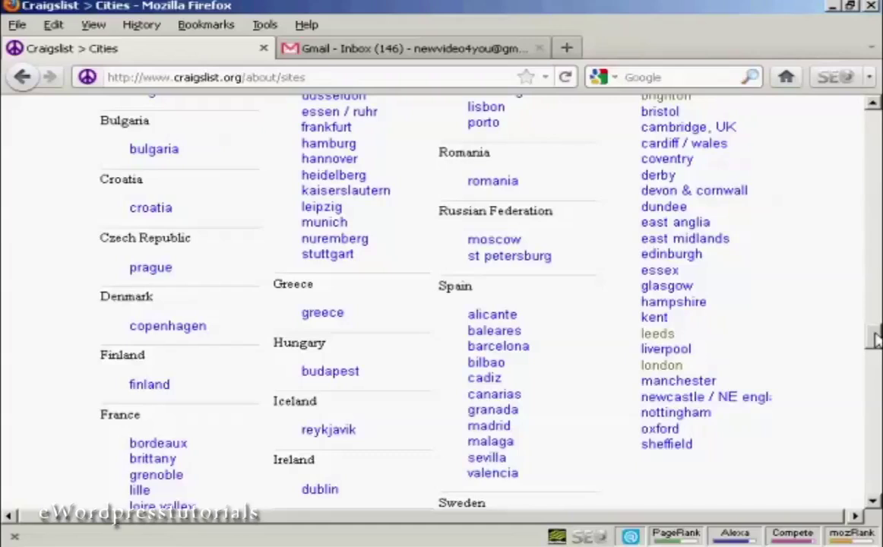
pyautogui.click(660, 367)
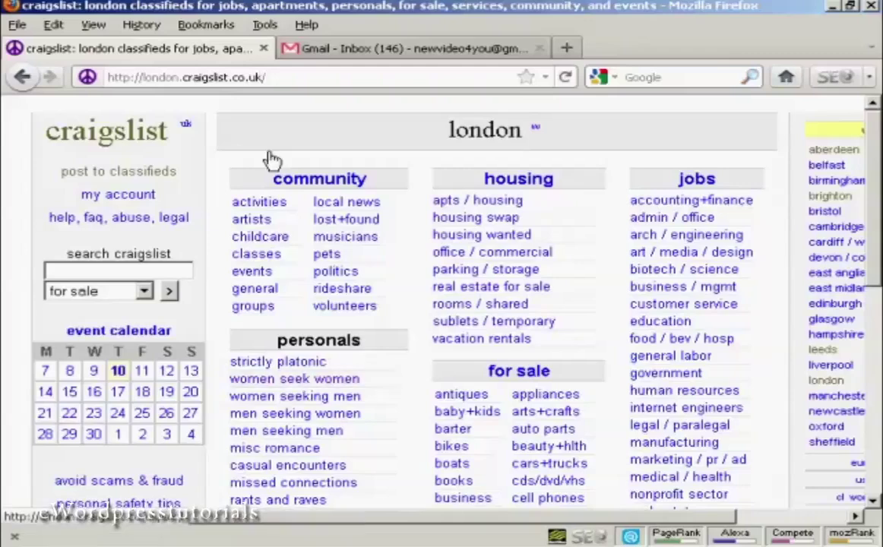
# Start posting to the London classifieds and choose to apply for a new account.
pyautogui.click(142, 174)
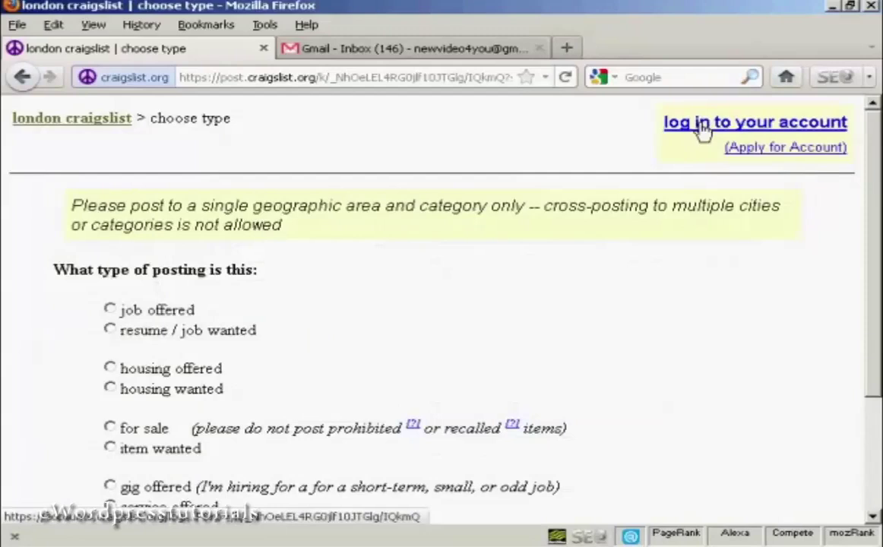
pyautogui.click(798, 157)
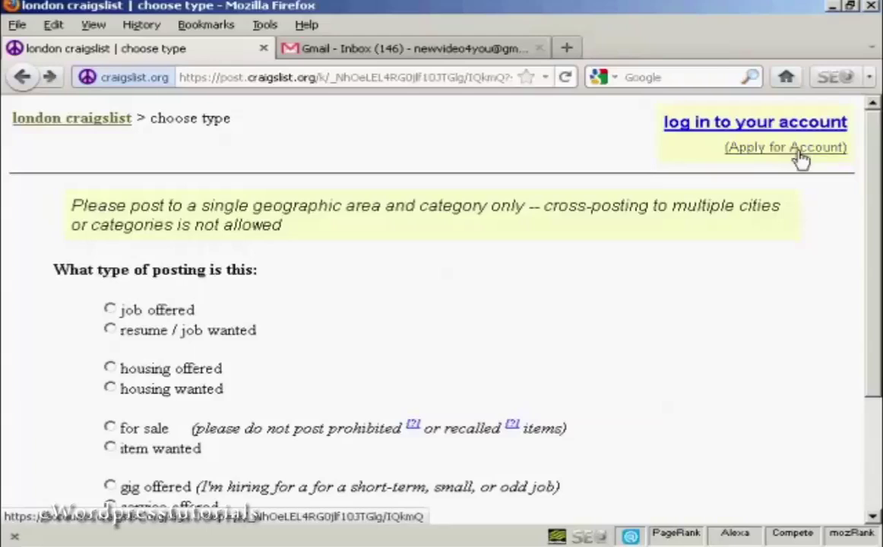
pyautogui.click(801, 157)
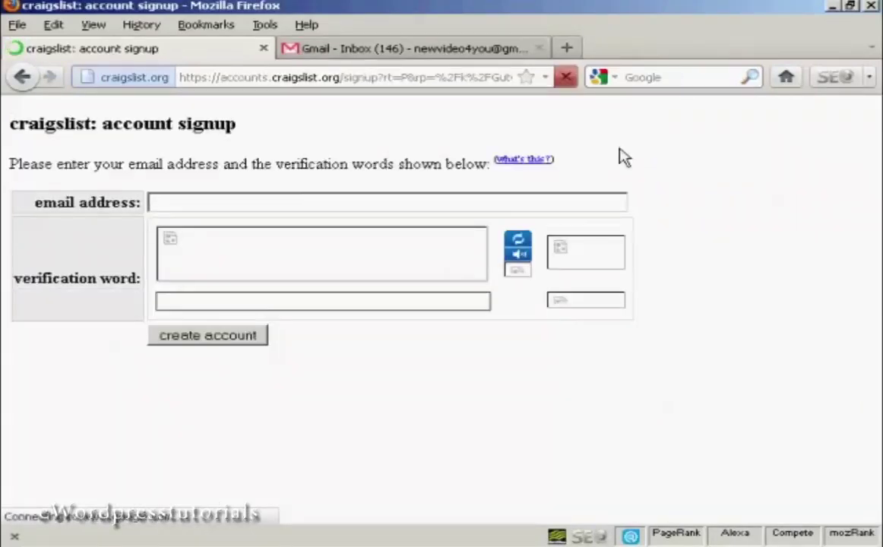
# Submit the account signup with your e-mail address and the captcha words, then check Gmail.
pyautogui.click(156, 201)
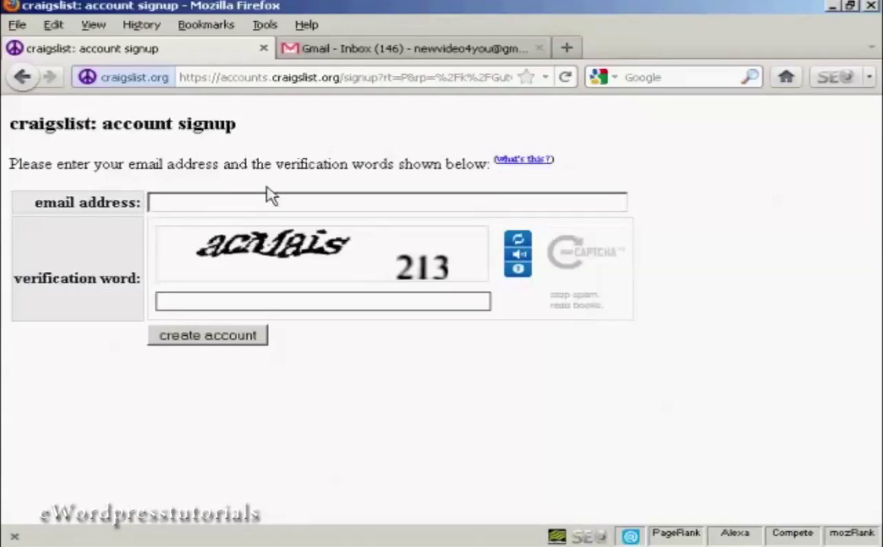
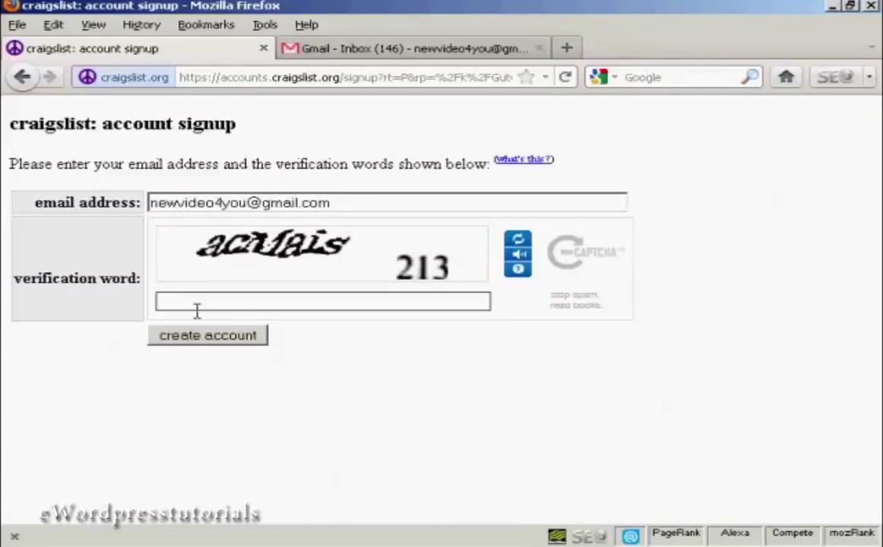
pyautogui.click(243, 304)
pyautogui.write('acmais 213')
pyautogui.click(233, 338)
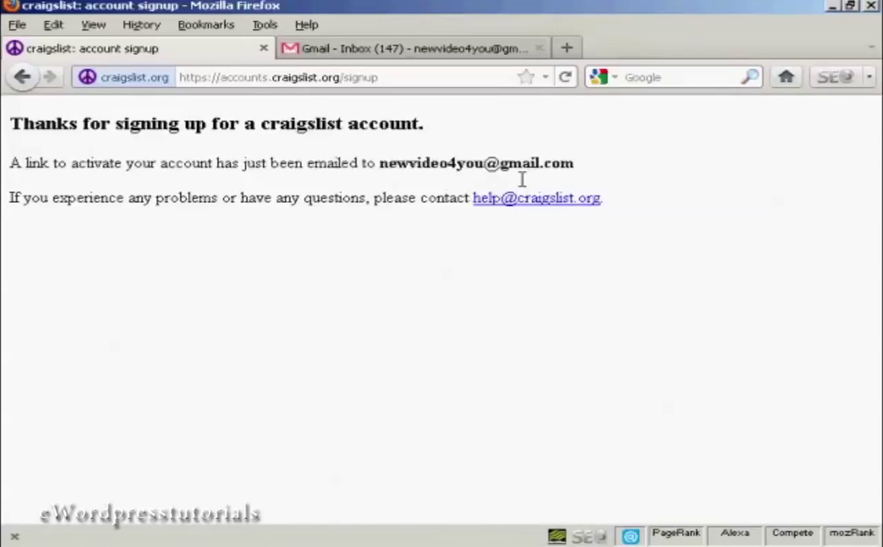
pyautogui.click(452, 54)
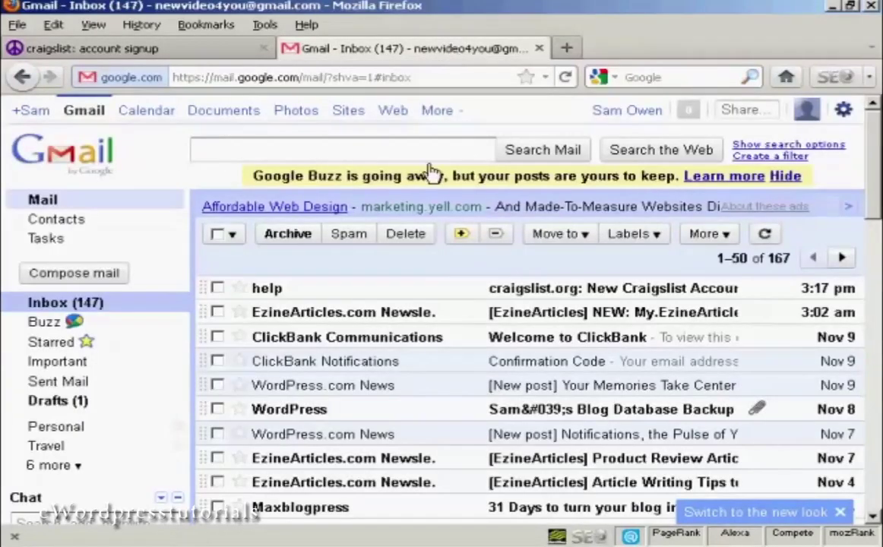
# Open the craigslist.org 'New Craigslist Account' e-mail and follow its login link.
pyautogui.click(642, 296)
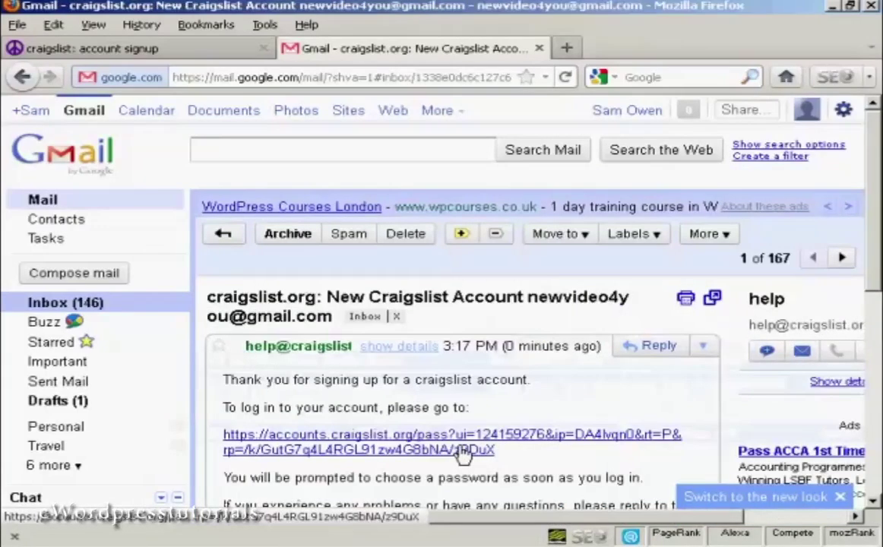
pyautogui.click(462, 450)
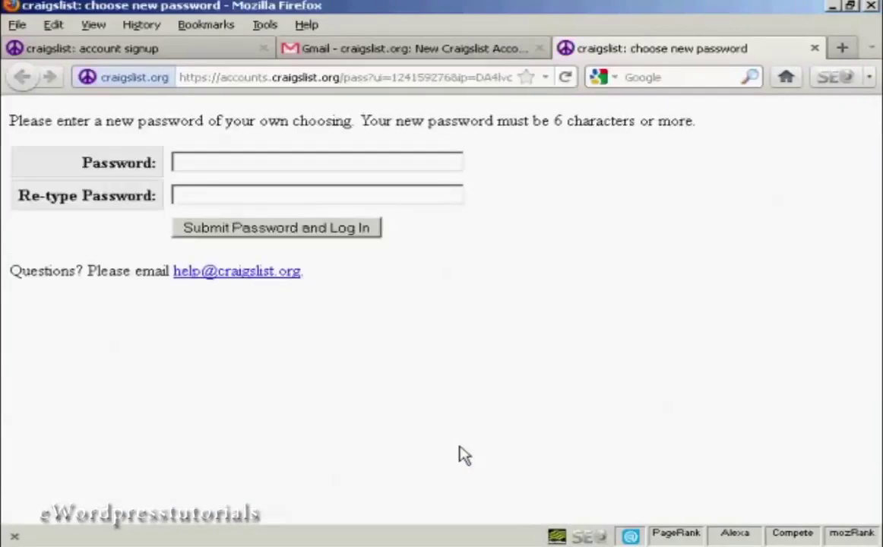
# Set the account password, log in, return to the account and accept the terms of use.
pyautogui.click(184, 161)
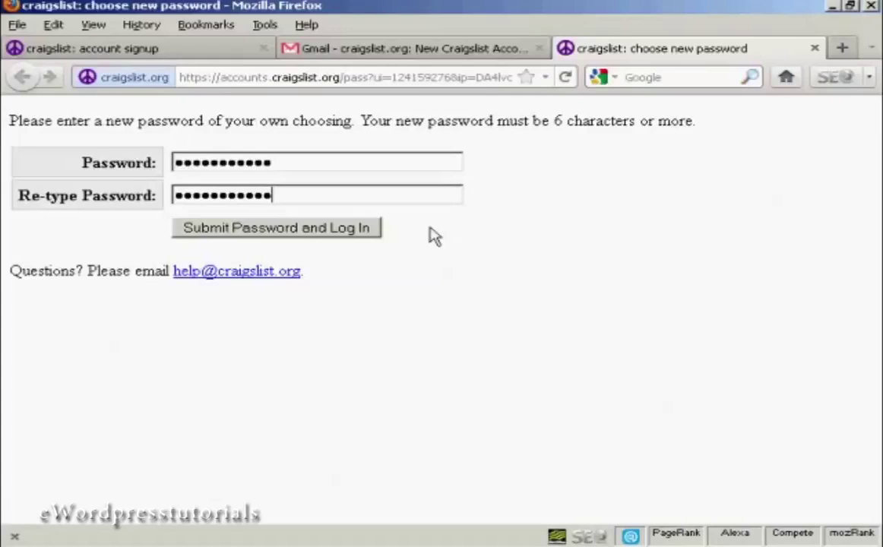
pyautogui.click(278, 237)
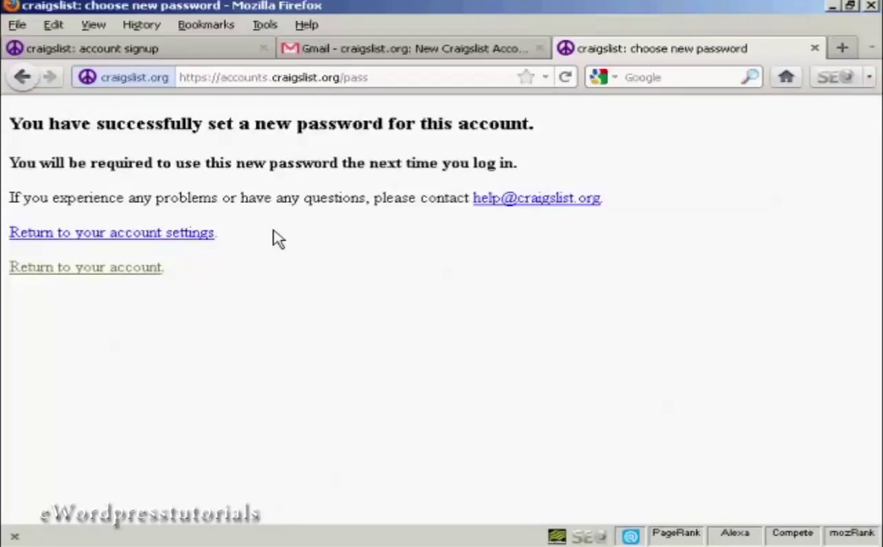
pyautogui.click(119, 273)
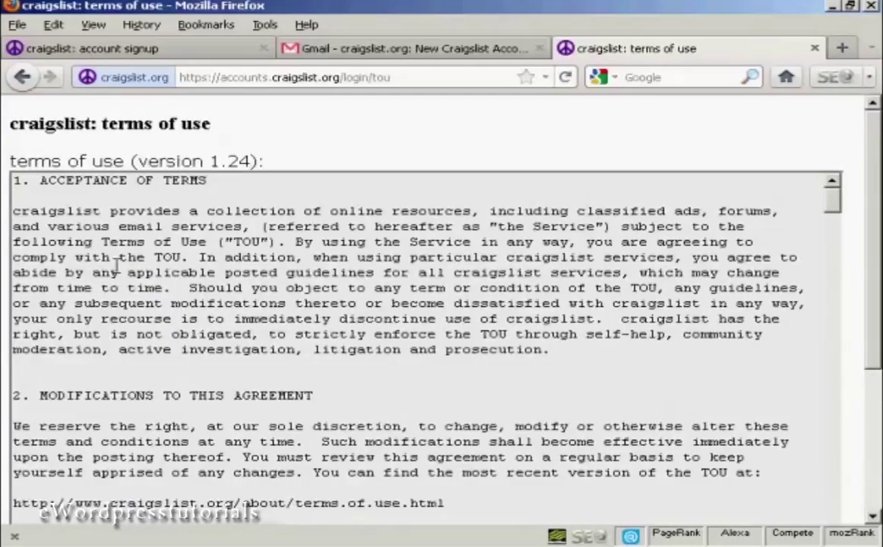
pyautogui.moveTo(869, 144); pyautogui.dragTo(874, 304)
pyautogui.click(75, 511)
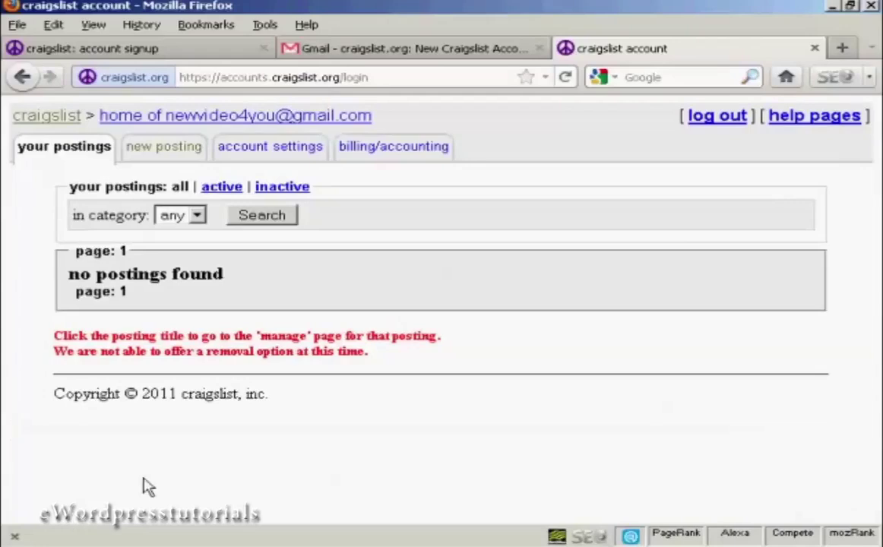
# Start a new posting and choose 'london' from the 'post new ad in' city list.
pyautogui.click(166, 151)
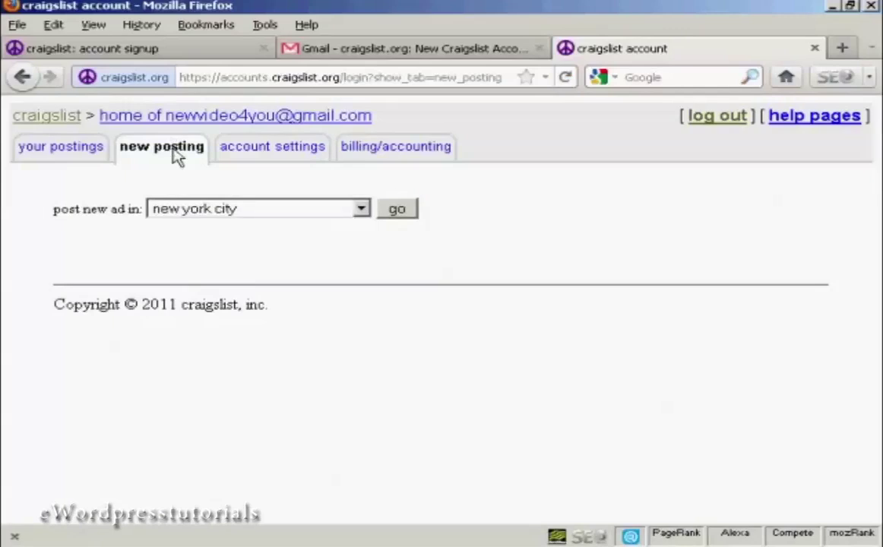
pyautogui.click(362, 210)
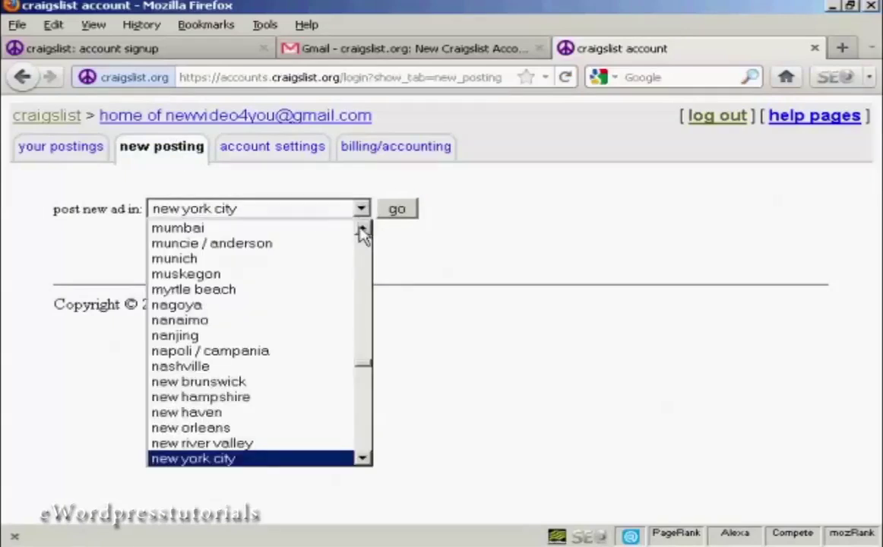
pyautogui.click(364, 232)
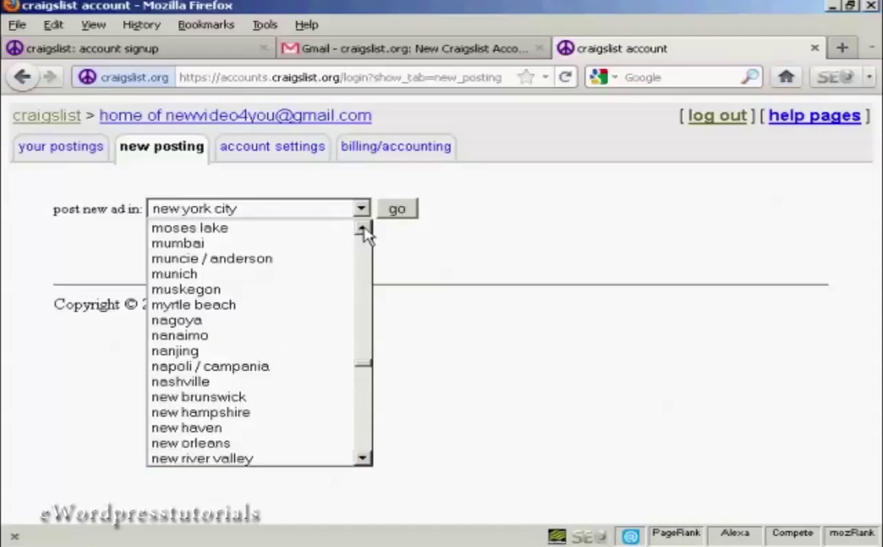
pyautogui.click(364, 232)
pyautogui.click(364, 232)
pyautogui.click(364, 232)
pyautogui.click(364, 230)
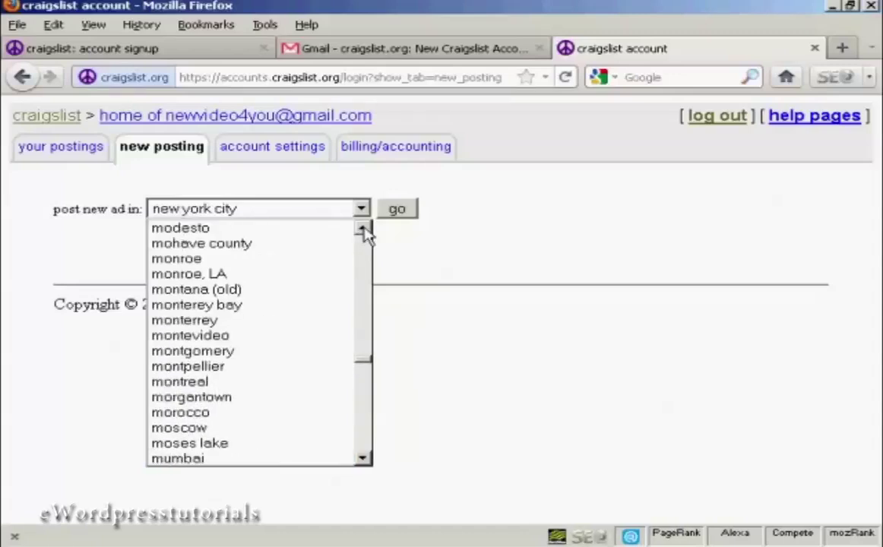
pyautogui.click(364, 230)
pyautogui.click(364, 230)
pyautogui.click(364, 230)
pyautogui.click(364, 232)
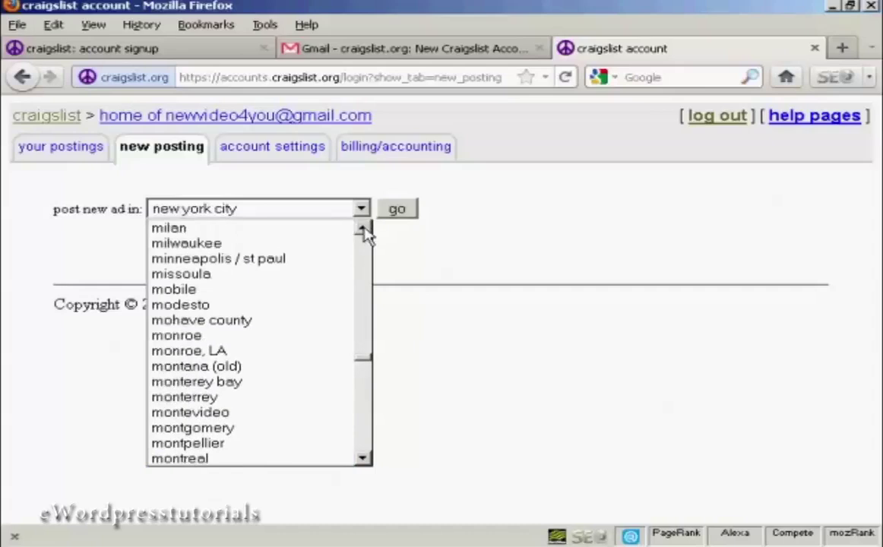
pyautogui.click(364, 232)
pyautogui.click(364, 232)
pyautogui.click(364, 231)
pyautogui.click(364, 232)
pyautogui.click(364, 231)
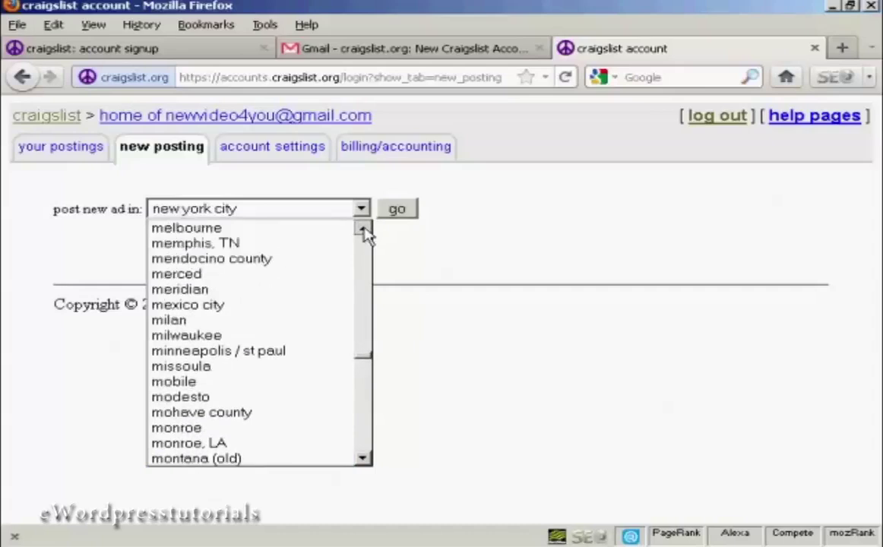
pyautogui.click(364, 232)
pyautogui.click(364, 232)
pyautogui.click(364, 232)
pyautogui.click(364, 232)
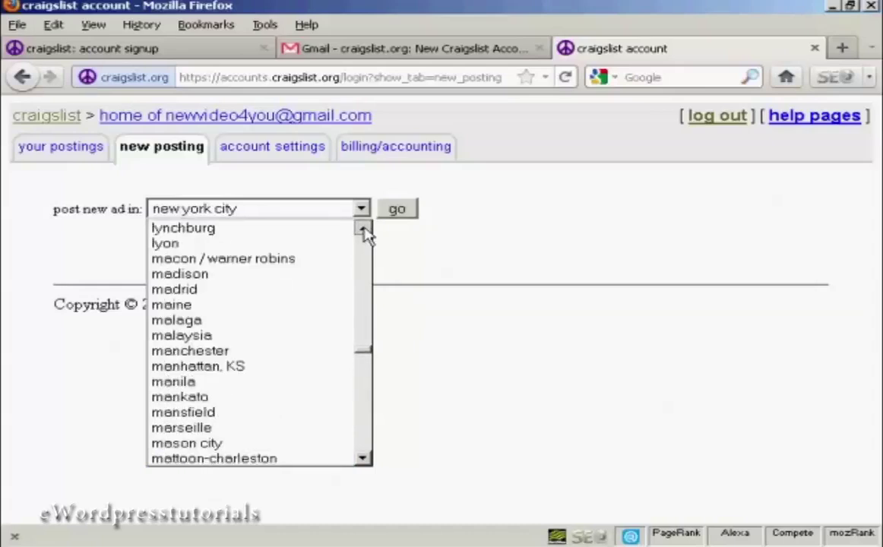
pyautogui.click(364, 232)
pyautogui.click(364, 232)
pyautogui.click(364, 231)
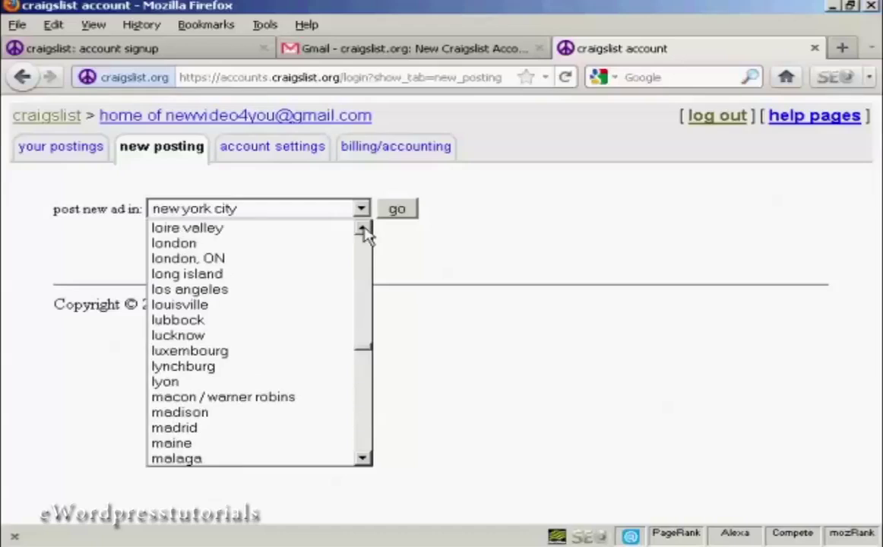
pyautogui.click(183, 250)
pyautogui.click(401, 215)
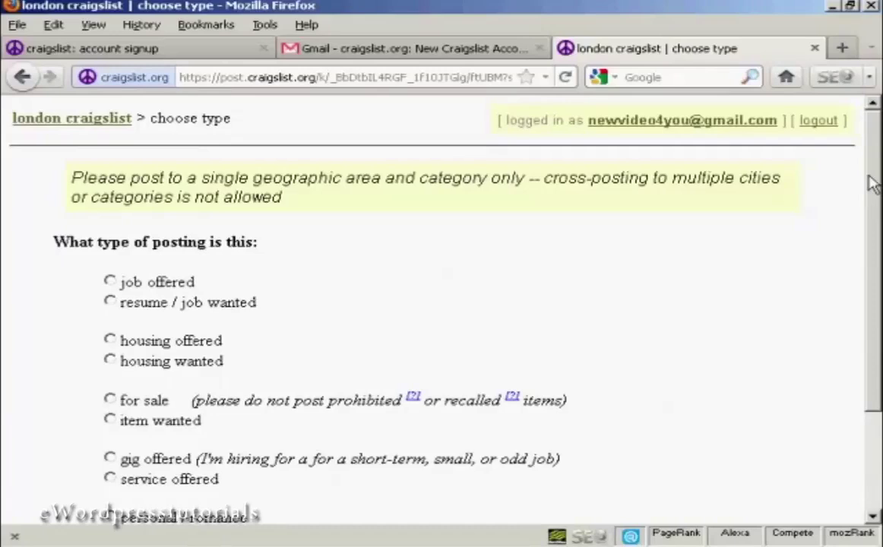
# Make the London ad a 'service offered' in the 'computer services' category.
pyautogui.moveTo(873, 182); pyautogui.dragTo(874, 259)
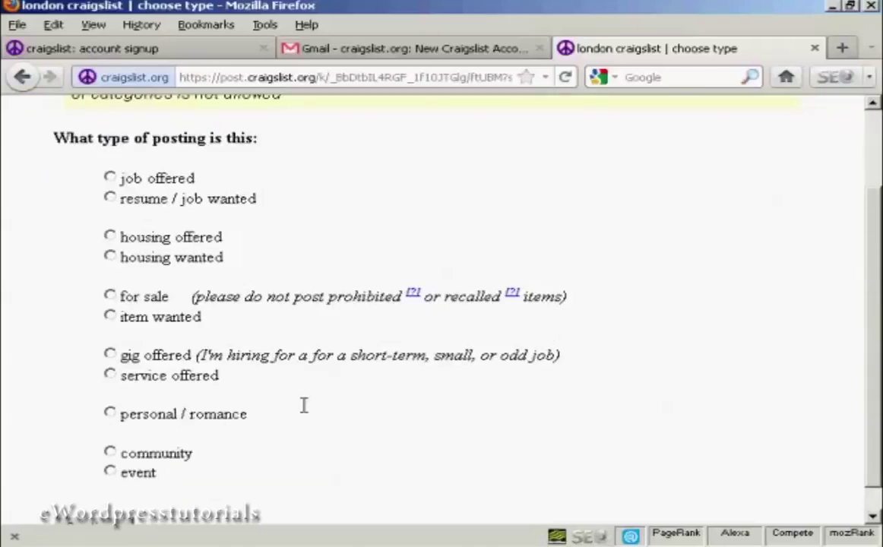
pyautogui.click(110, 376)
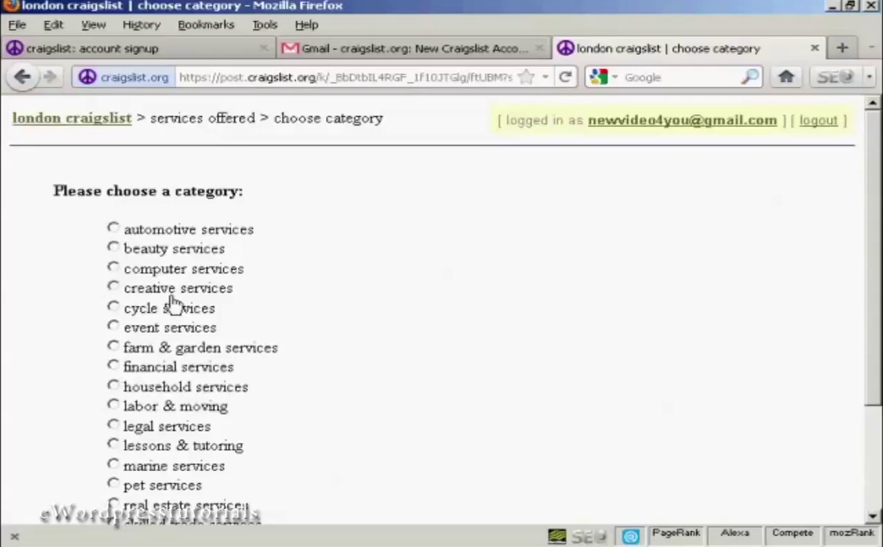
pyautogui.click(113, 269)
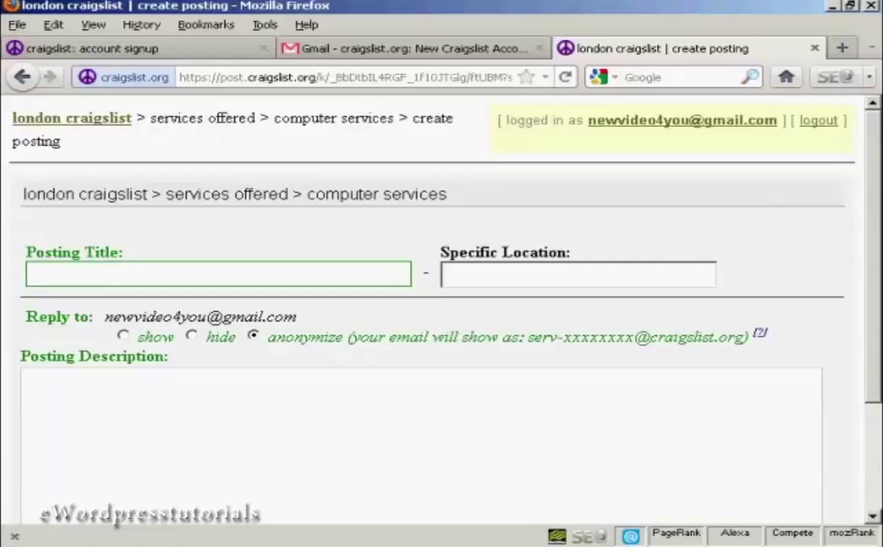
pyautogui.hotkey('alt', 'Tab')
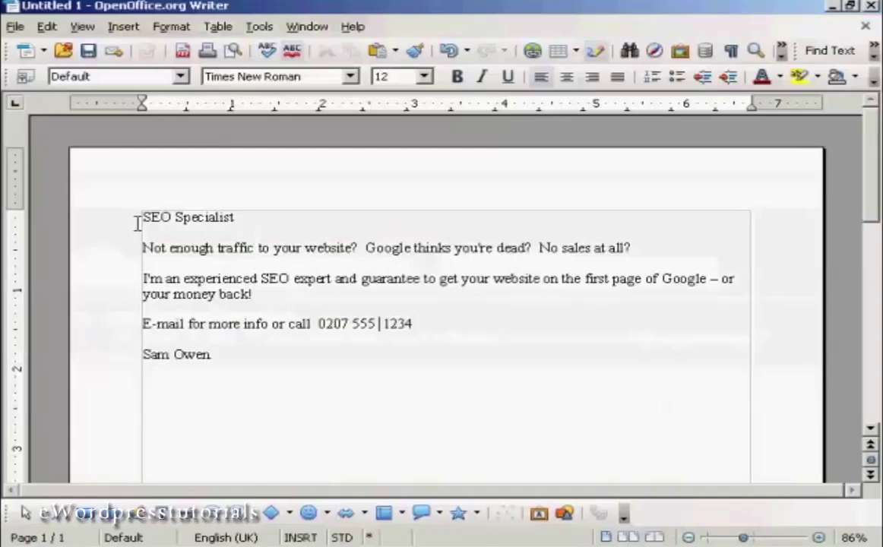
# Select and copy the 'SEO Specialist' heading in the Writer document.
pyautogui.moveTo(145, 219); pyautogui.dragTo(231, 215)
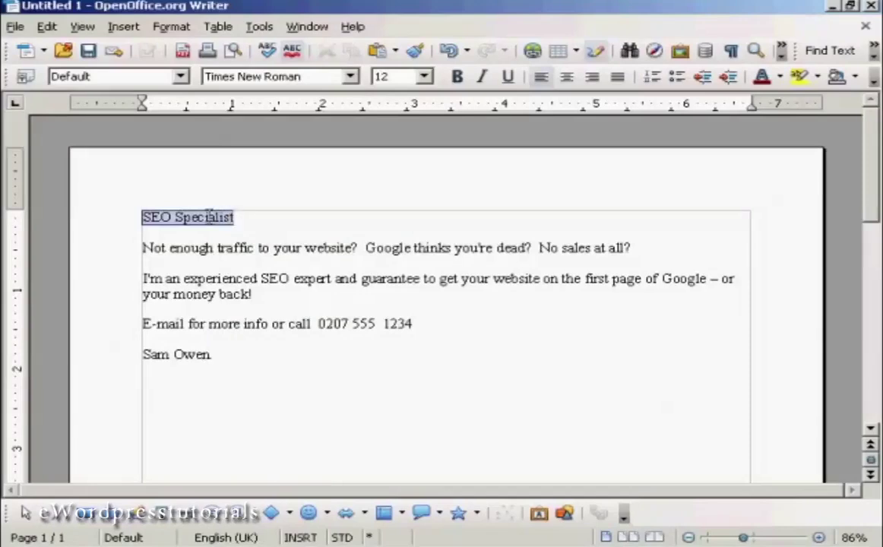
pyautogui.rightClick(211, 219)
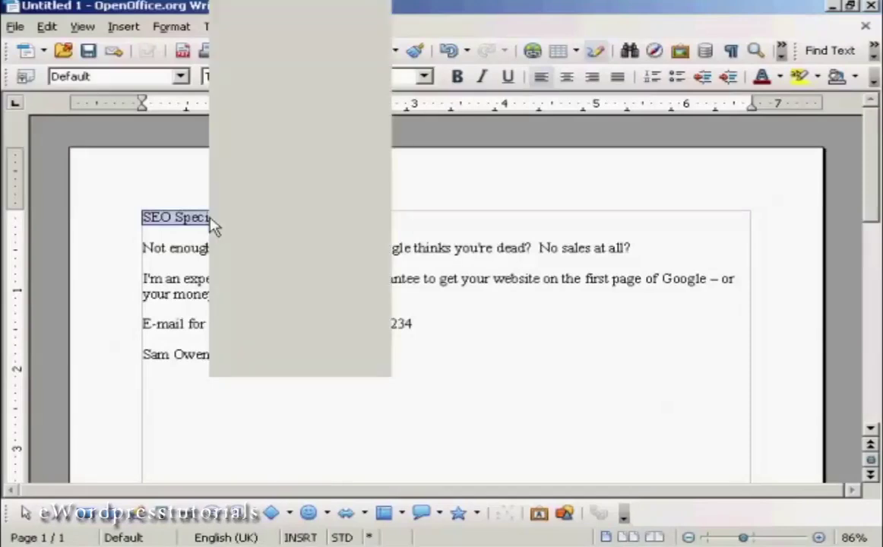
pyautogui.click(272, 343)
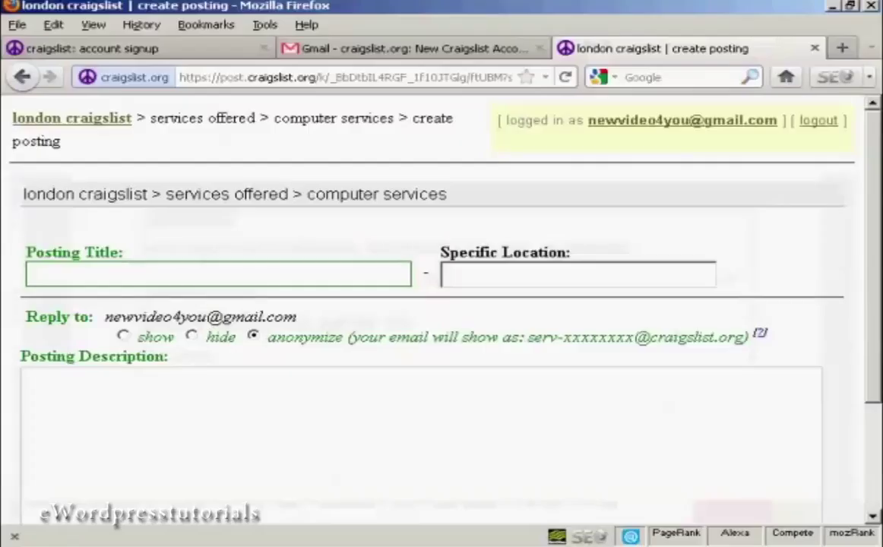
# Paste 'SEO Specialist' into the Posting Title field.
pyautogui.click(56, 272)
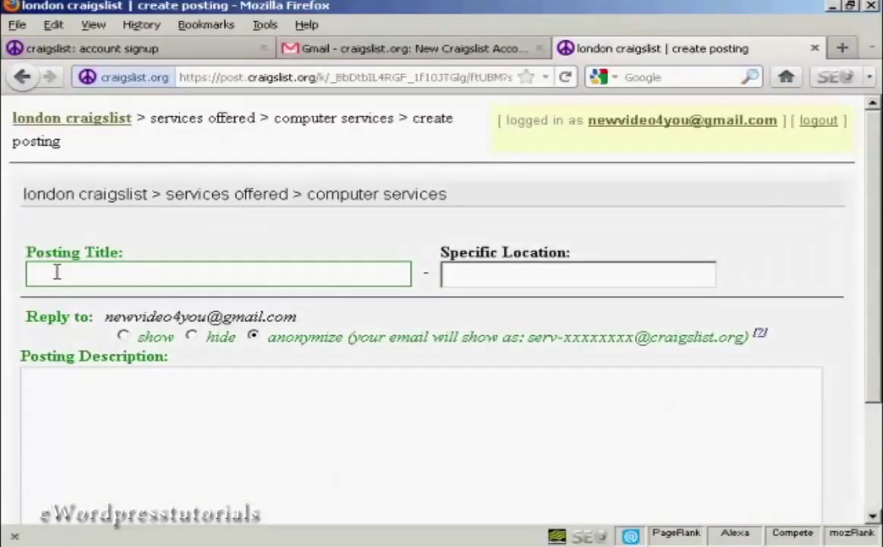
pyautogui.hotkey('ctrl', 'v')
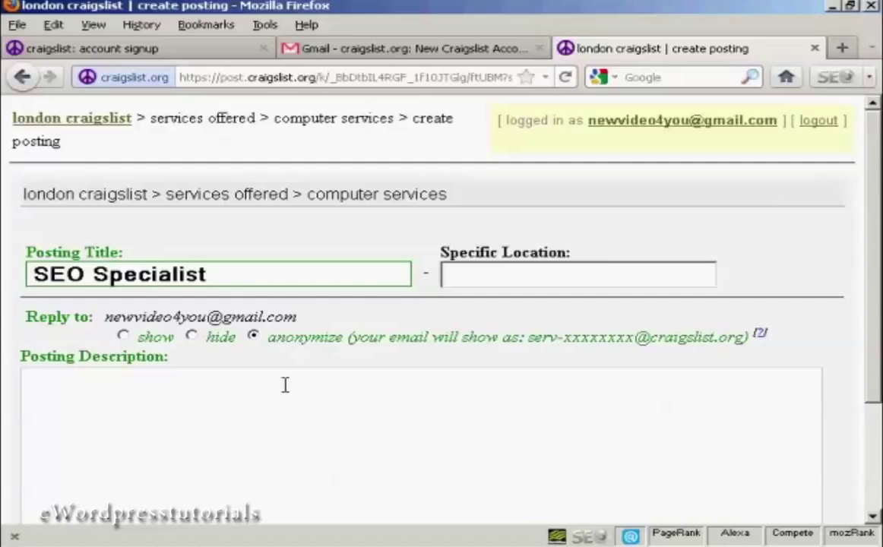
pyautogui.click(31, 378)
# Copy the ad's body paragraphs below the title in the Writer document.
pyautogui.hotkey('alt', 'Tab')
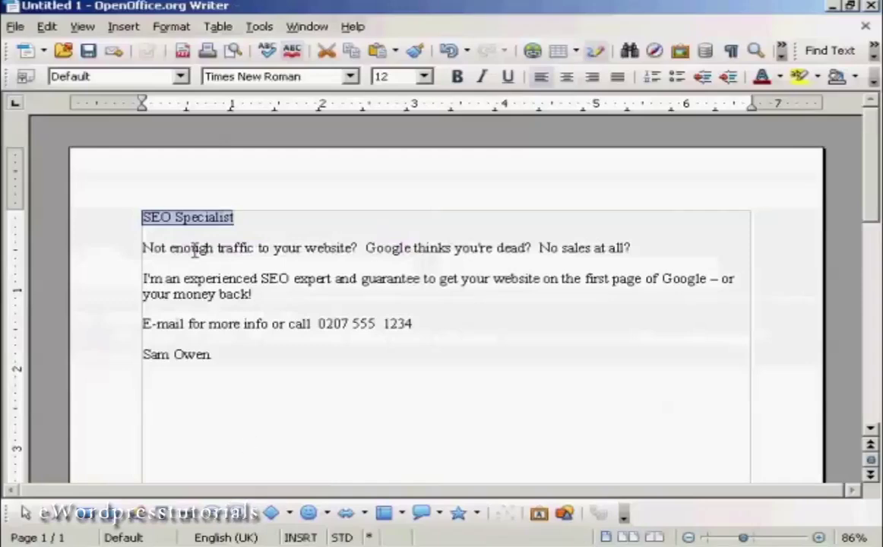
pyautogui.moveTo(141, 247); pyautogui.dragTo(239, 355)
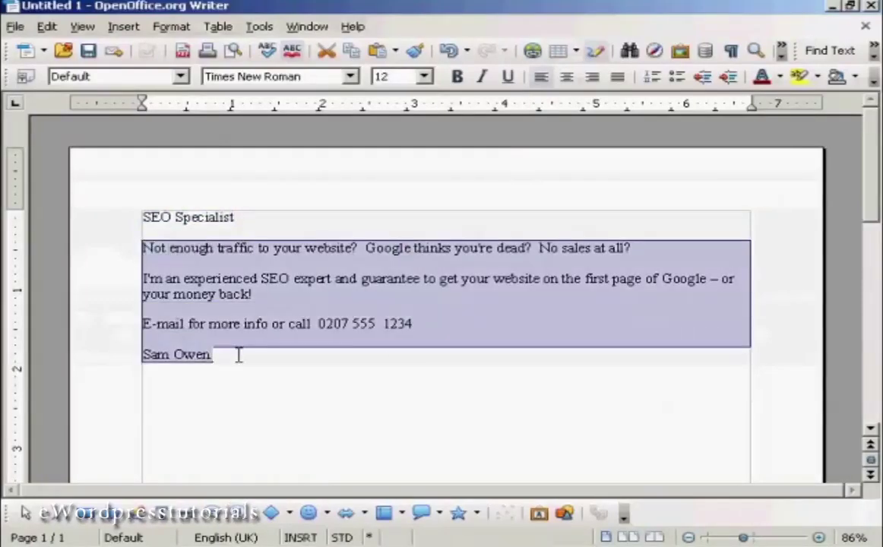
pyautogui.rightClick(233, 278)
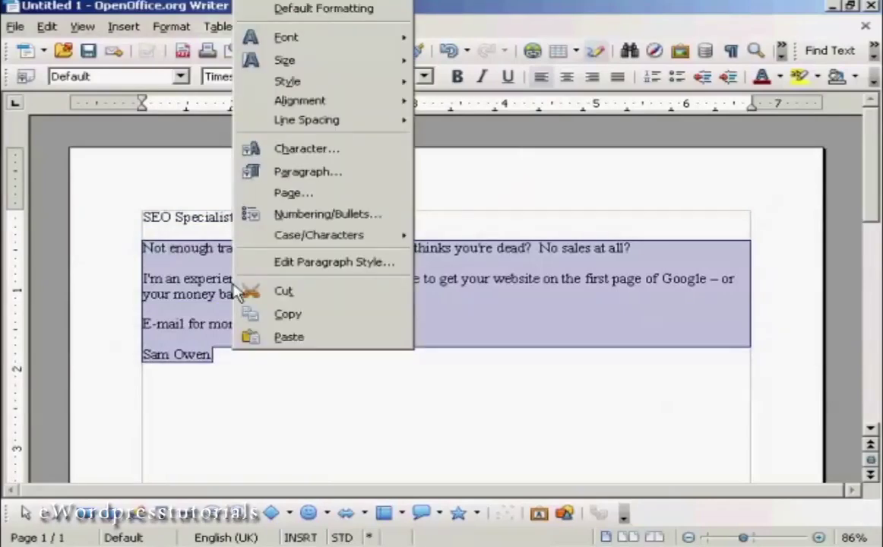
pyautogui.click(288, 314)
# Paste the SEO Specialist ad body into the description, end the sign-off with a full stop, and submit for preview.
pyautogui.hotkey('alt', 'Tab')
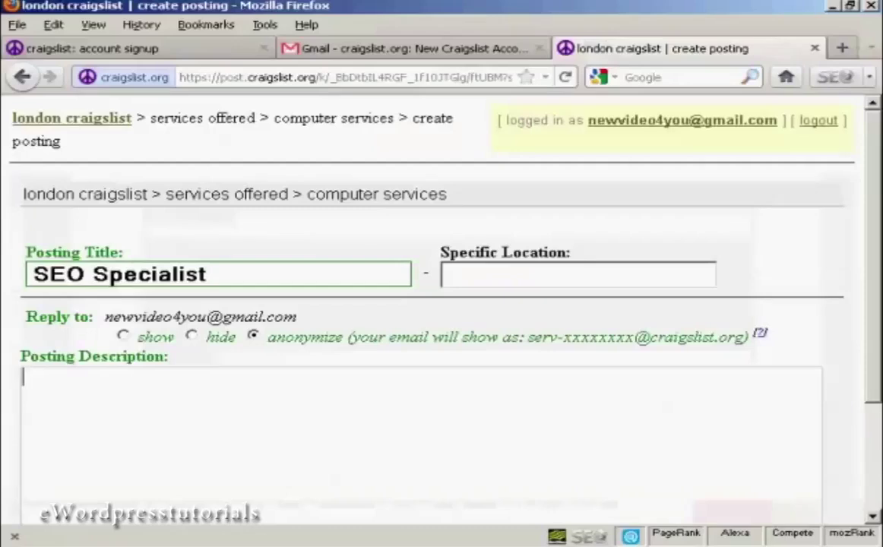
pyautogui.hotkey('ctrl', 'v')
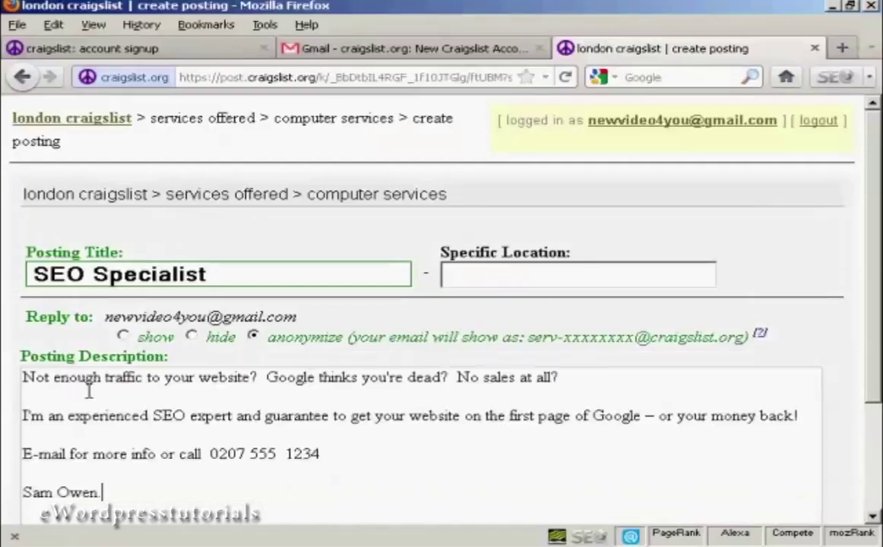
pyautogui.write('.')
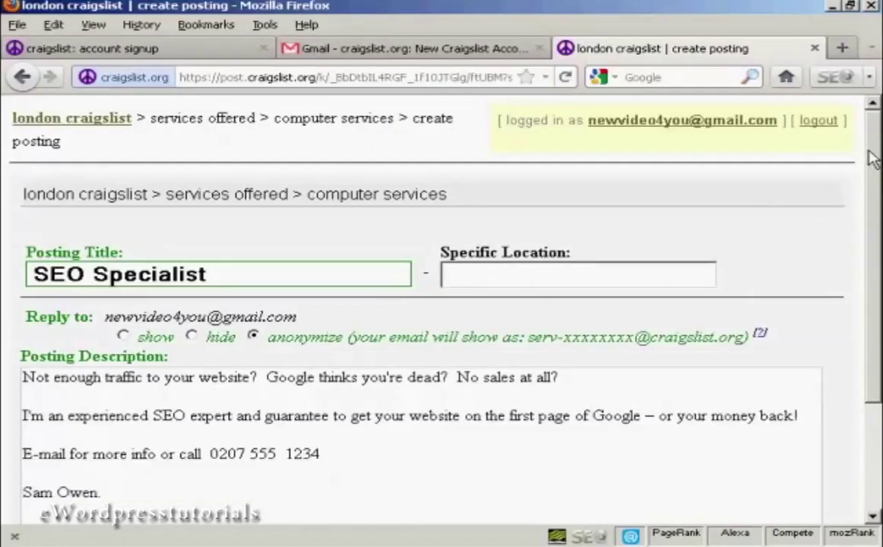
pyautogui.moveTo(869, 157); pyautogui.dragTo(877, 270)
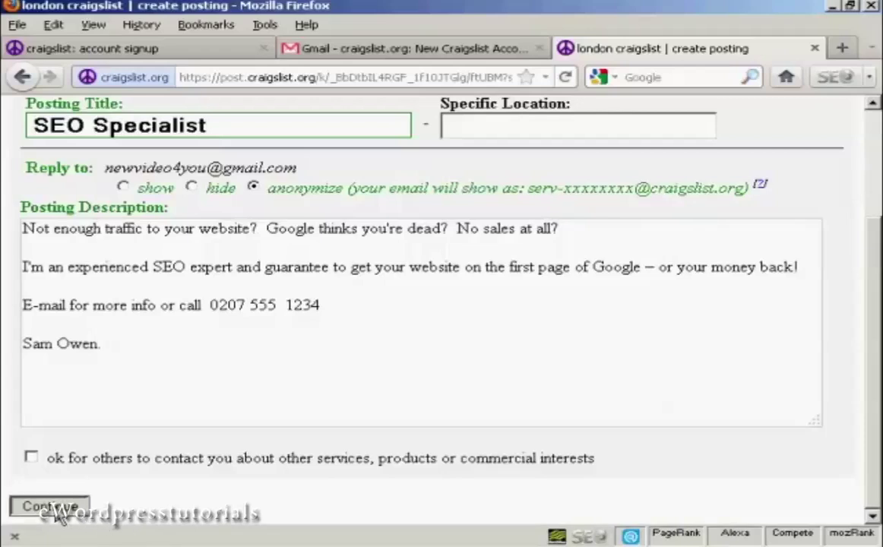
pyautogui.click(60, 513)
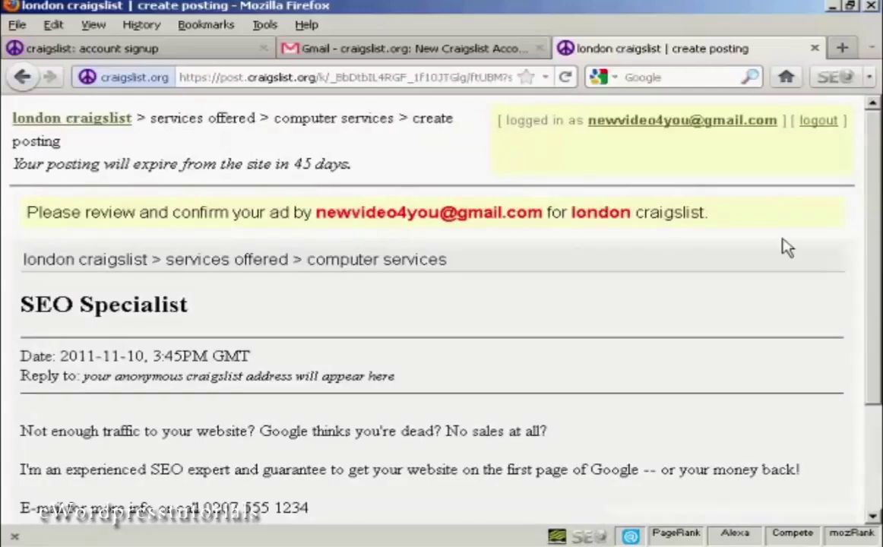
# Review the SEO Specialist ad preview and accept it to reach the verification page.
pyautogui.moveTo(874, 204); pyautogui.dragTo(875, 325)
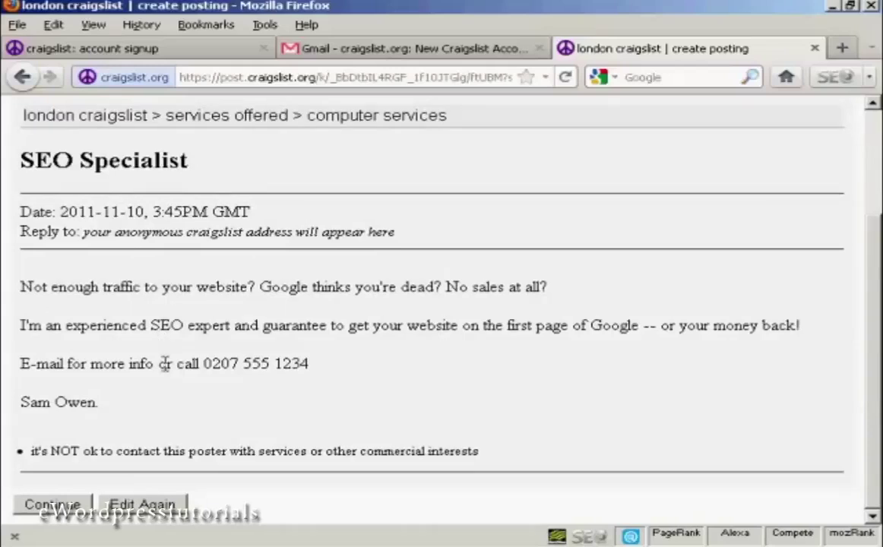
pyautogui.click(60, 511)
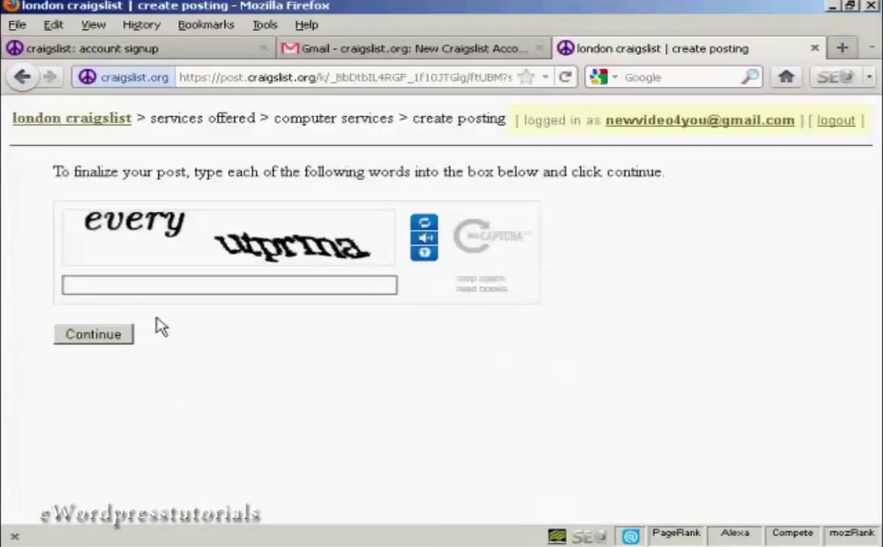
# Enter the two verification words and submit them to publish the SEO Specialist ad.
pyautogui.write('every utprma')
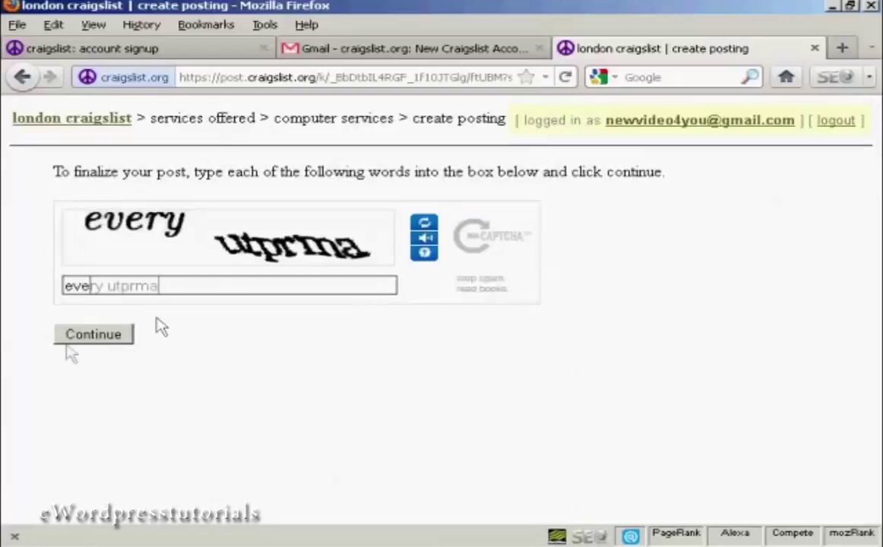
pyautogui.click(79, 337)
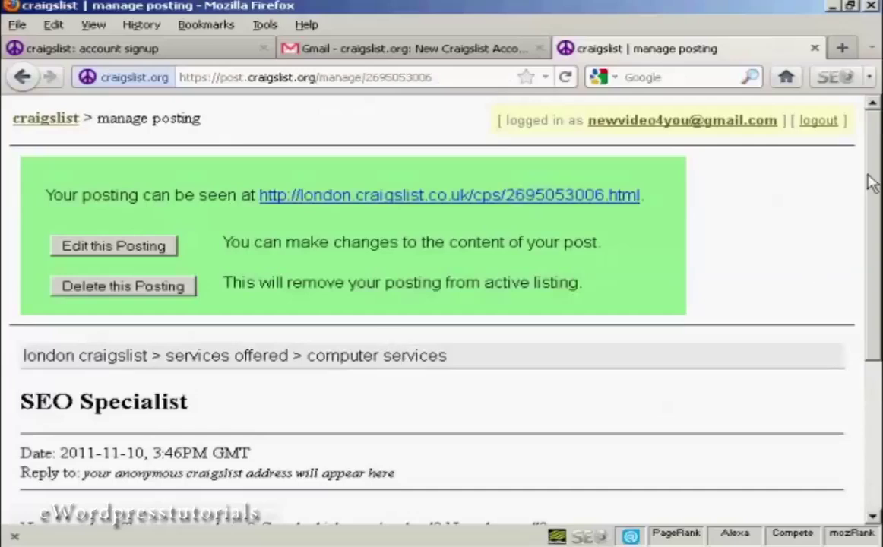
pyautogui.moveTo(872, 176); pyautogui.dragTo(879, 339)
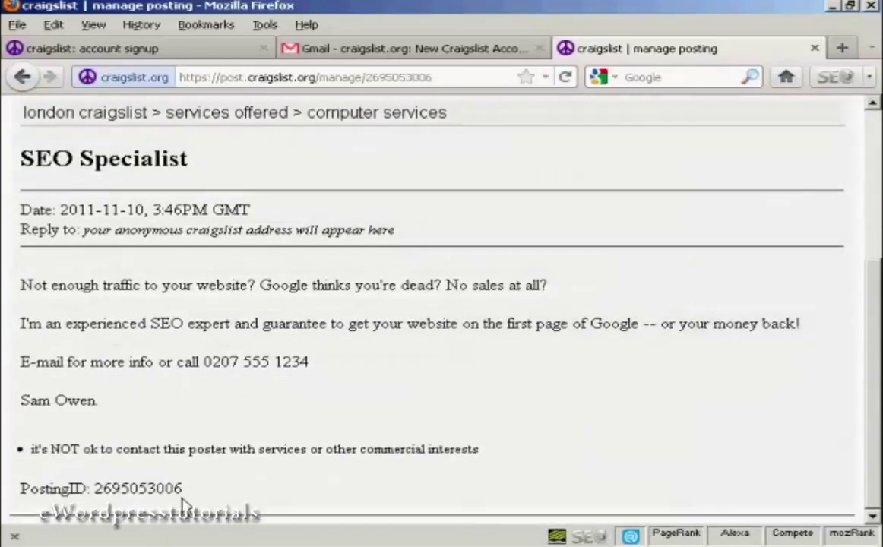
pyautogui.moveTo(869, 334); pyautogui.dragTo(873, 175)
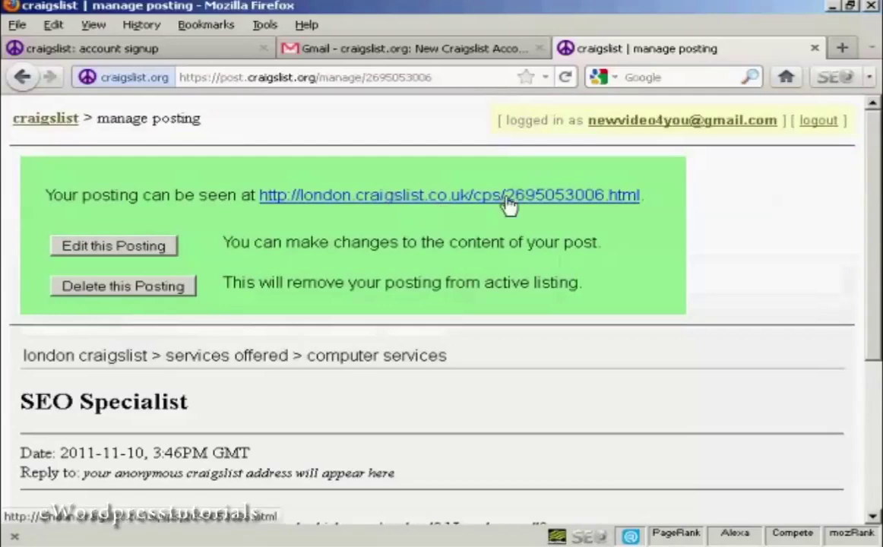
pyautogui.click(574, 203)
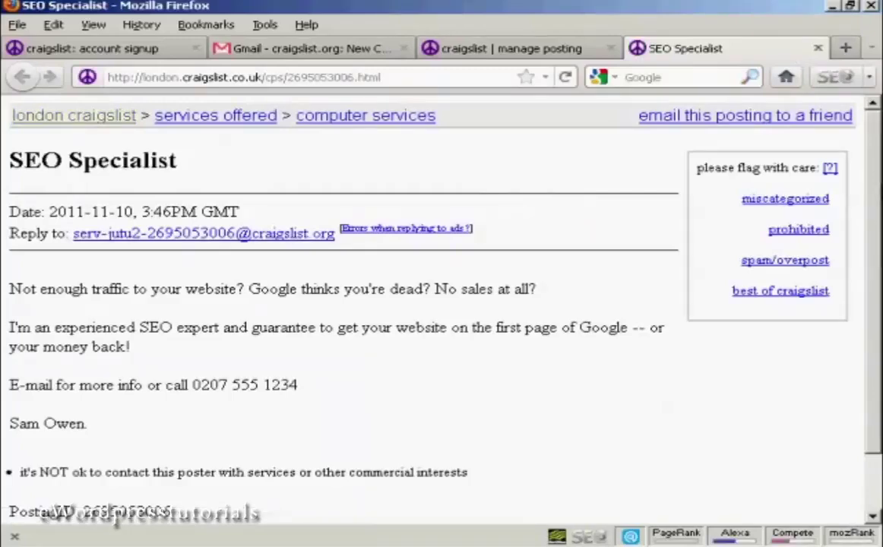
# Scroll through the live SEO Specialist ad, then return to the 'craigslist | manage posting' tab.
pyautogui.scroll(-1, 799, 190)
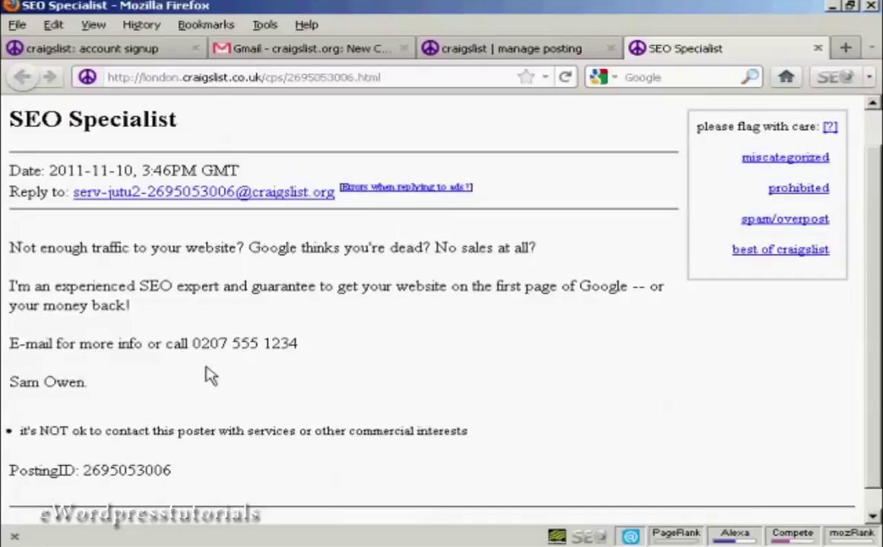
pyautogui.click(501, 55)
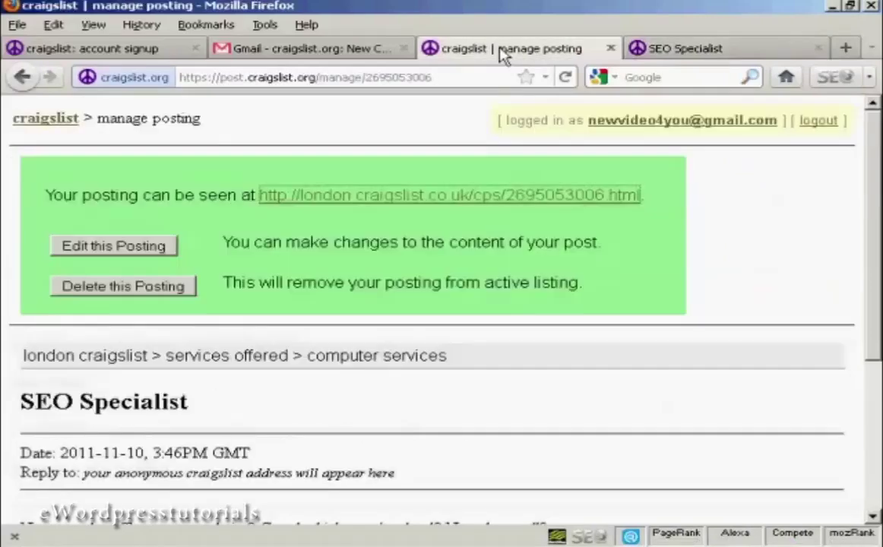
# Delete the SEO Specialist posting and confirm the deletion.
pyautogui.click(135, 296)
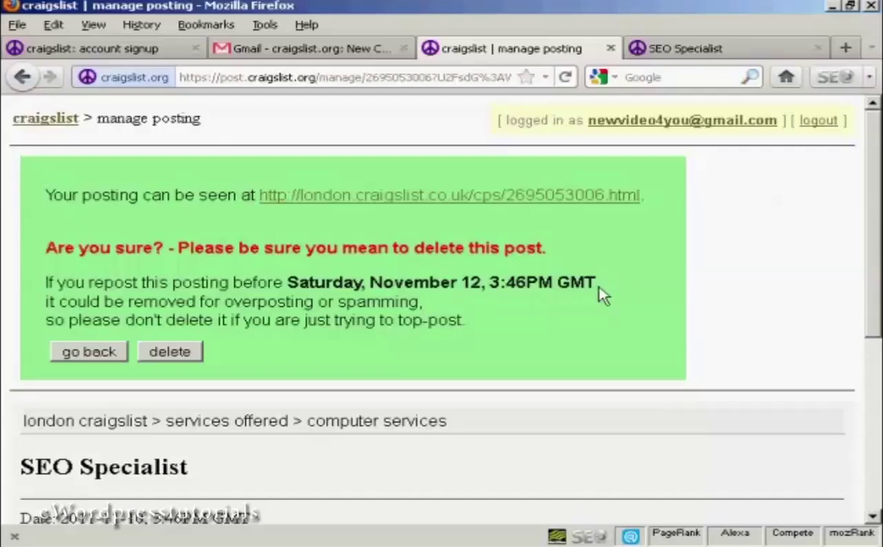
pyautogui.click(175, 353)
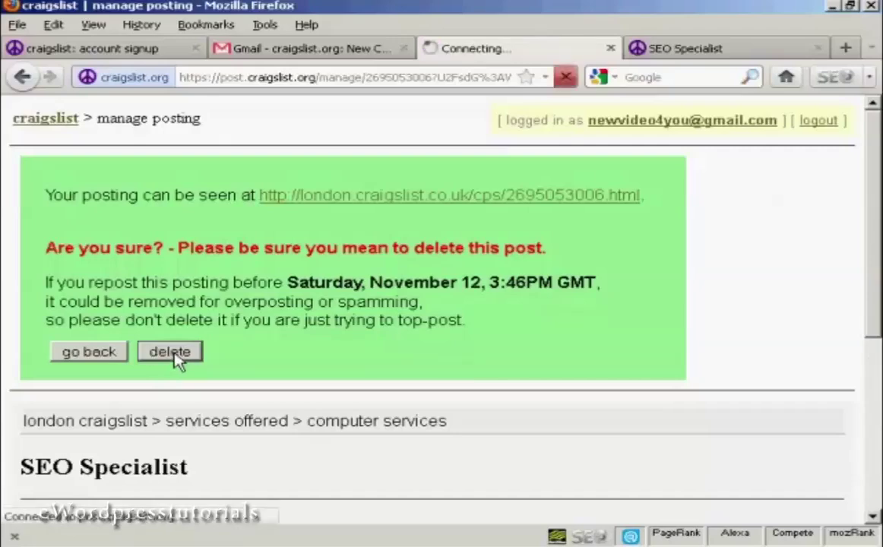